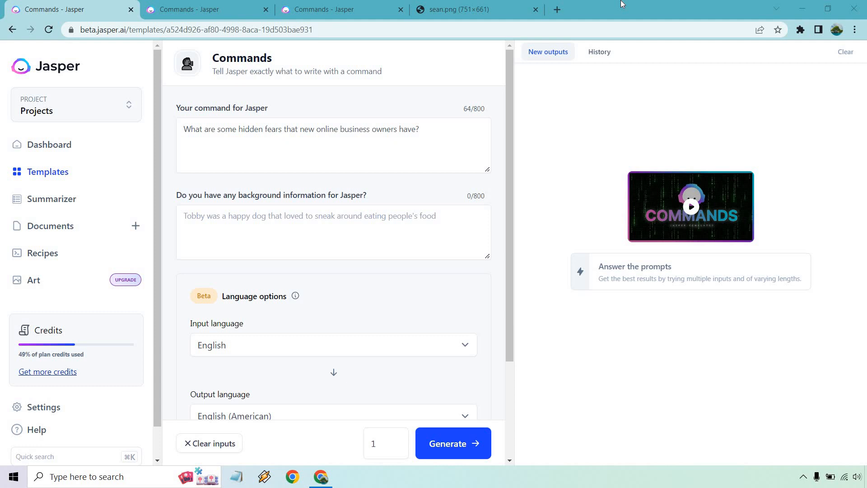
- View the audience research example image, and generate an answer to "What are some hidden fears that new online business owners have?" in the first Commands page
click(482, 8)
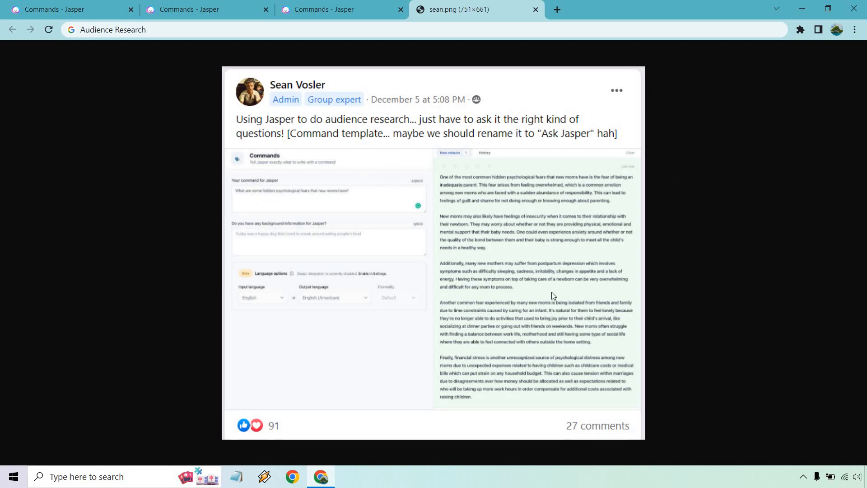
click(72, 5)
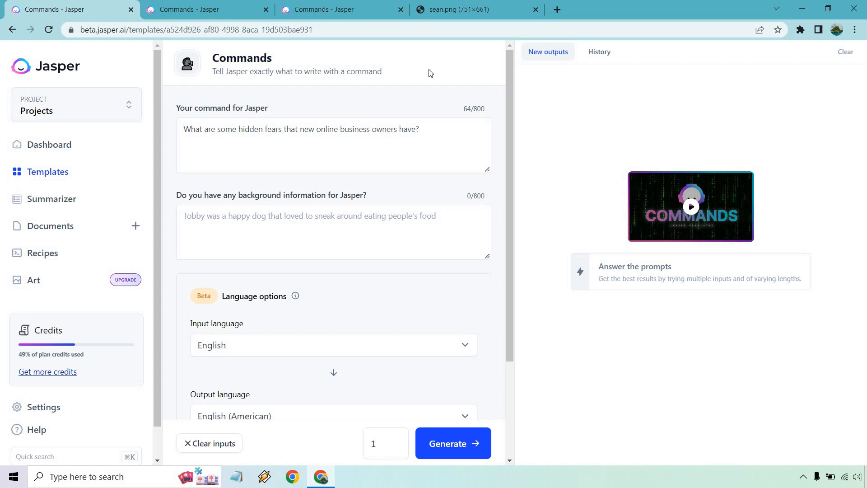
drag(288, 130, 182, 129)
click(435, 129)
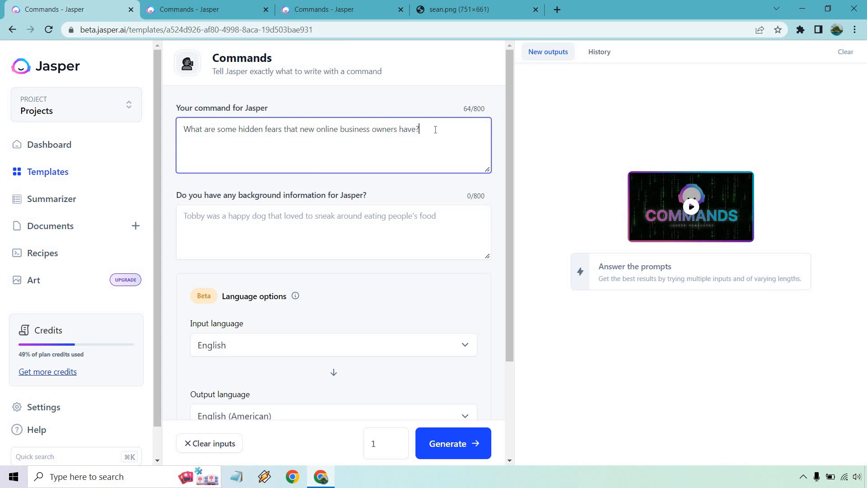
scroll(397, 307, down, 1)
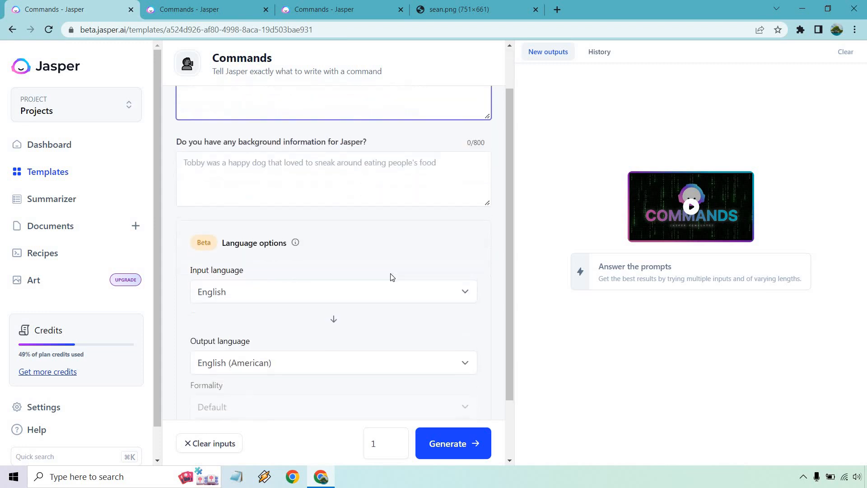
scroll(393, 278, up, 1)
click(409, 292)
scroll(398, 316, down, 3)
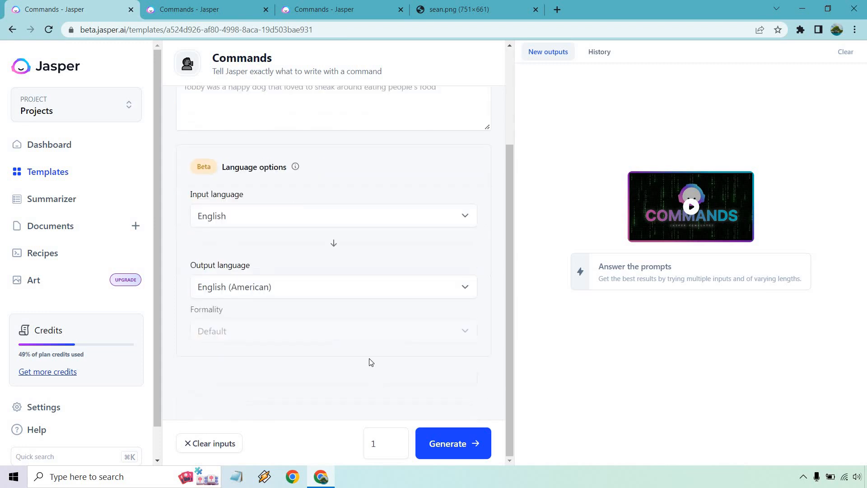
scroll(357, 282, up, 2)
scroll(381, 268, up, 1)
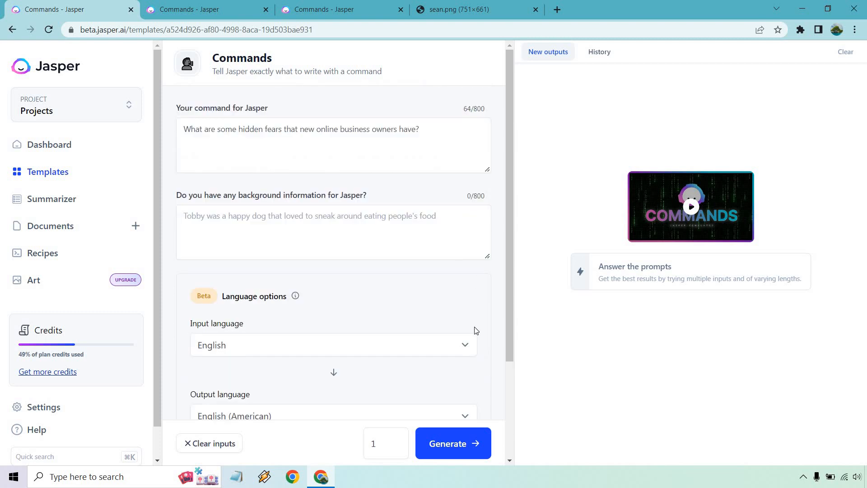
click(467, 442)
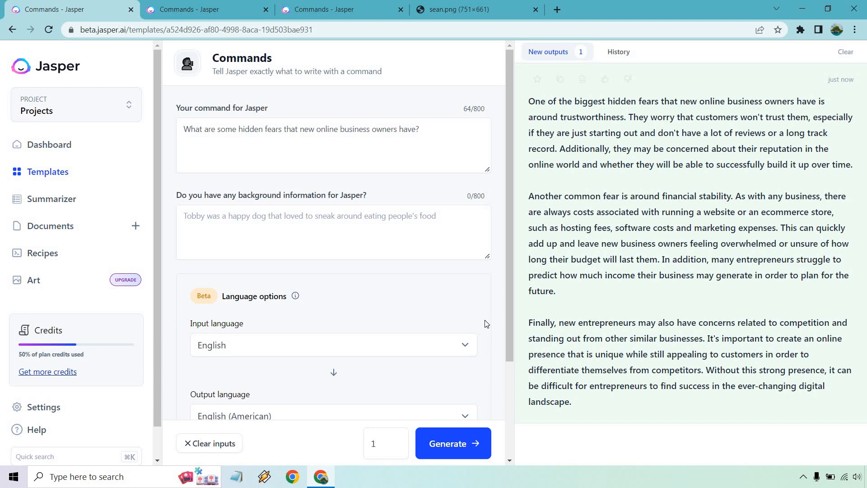
- In the second Commands page, generate and read the answer to "What's the hardest part about building and growing a coaching or consulting based business?"
click(206, 8)
click(366, 99)
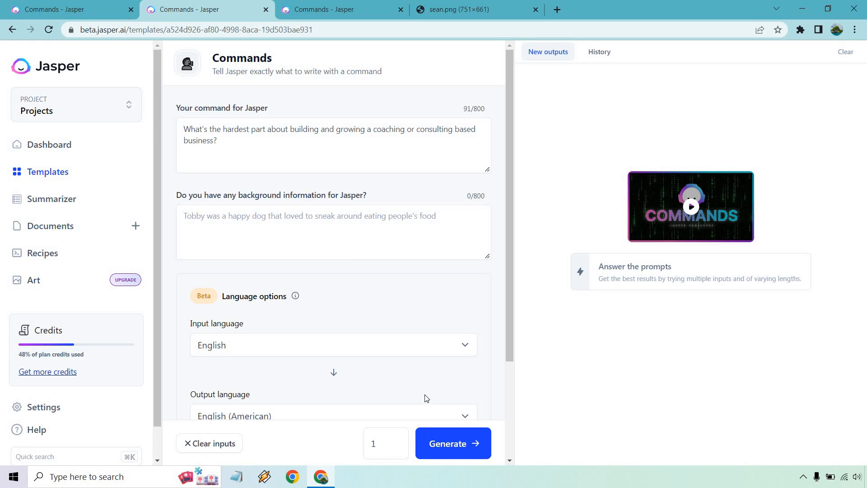
click(460, 448)
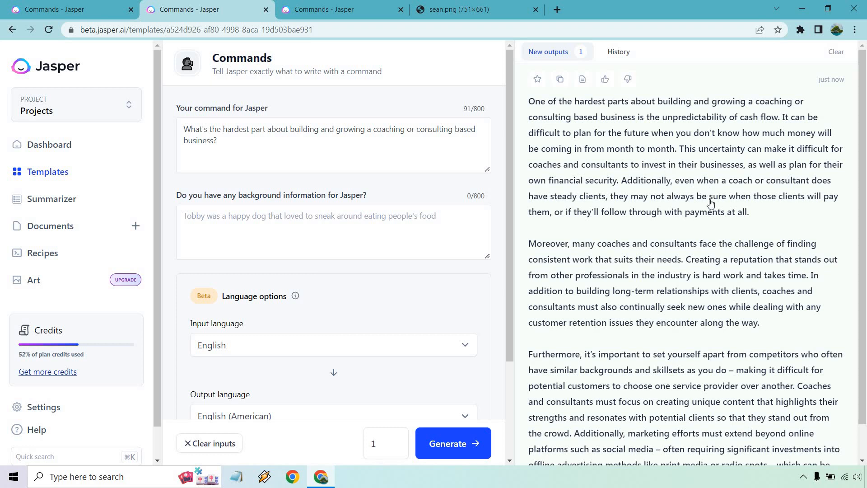
scroll(711, 204, down, 2)
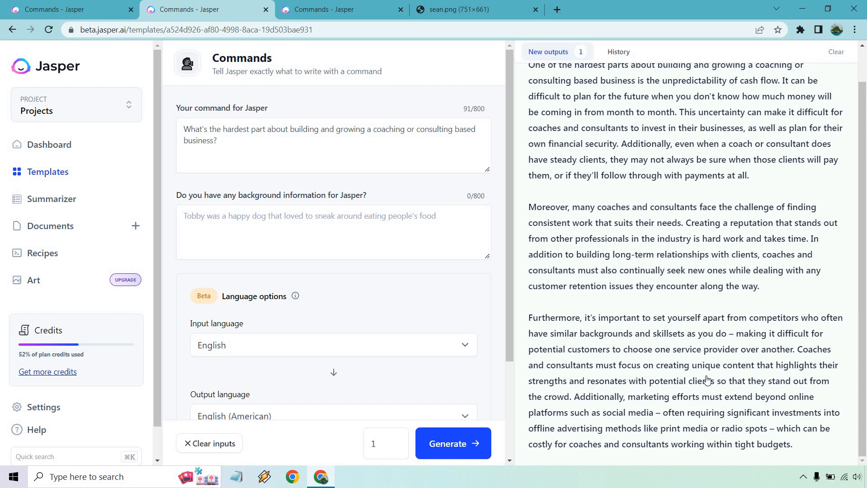
scroll(707, 379, up, 1)
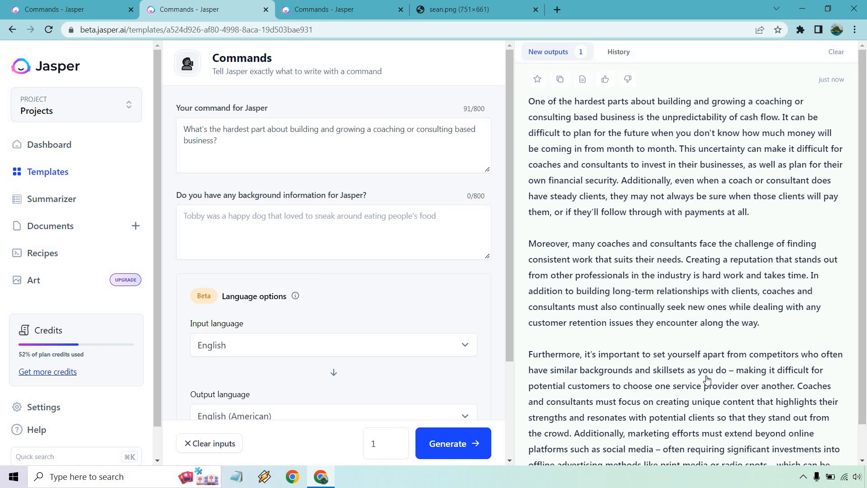
- In the third Commands page, run "What are some of the biggest worries that golfers have before they get ready to play a round of golf?"
click(357, 9)
click(408, 96)
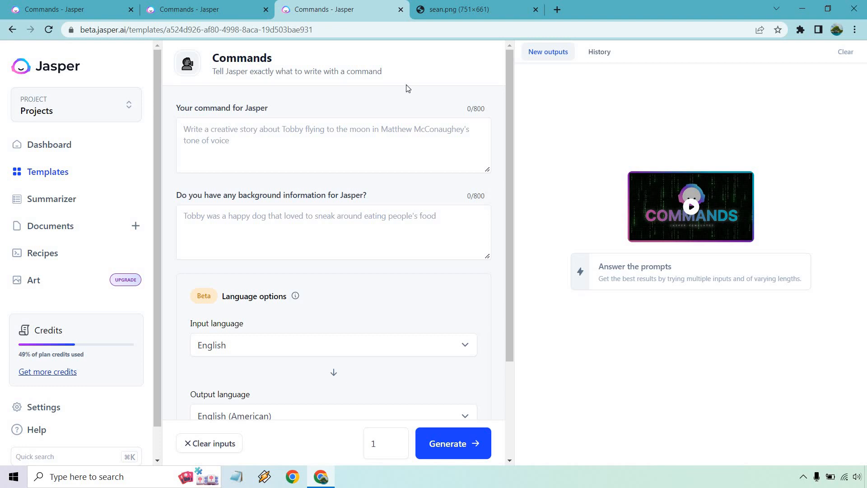
click(265, 130)
text(What are some of the biggest worries that golfers have before they get ready to play a round of golf?)
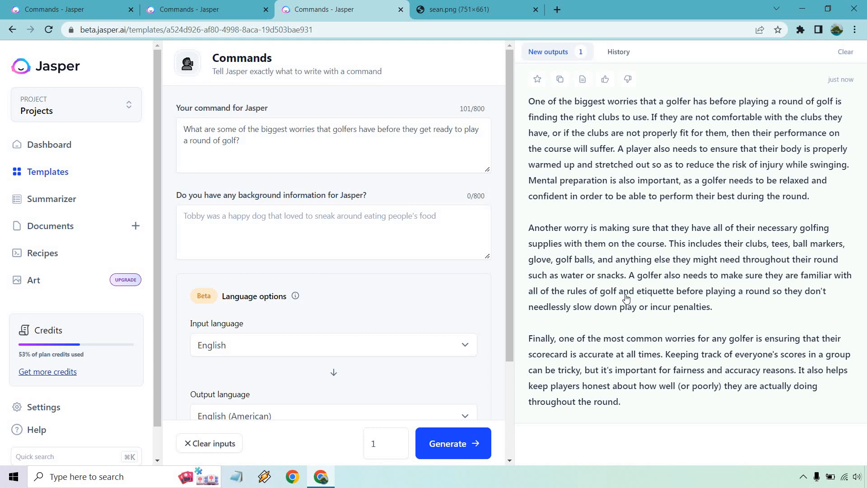
- Clear the old output and generate a new answer to the command "What are some of the biggest hidden fears that golfers have?"
triple_click(330, 146)
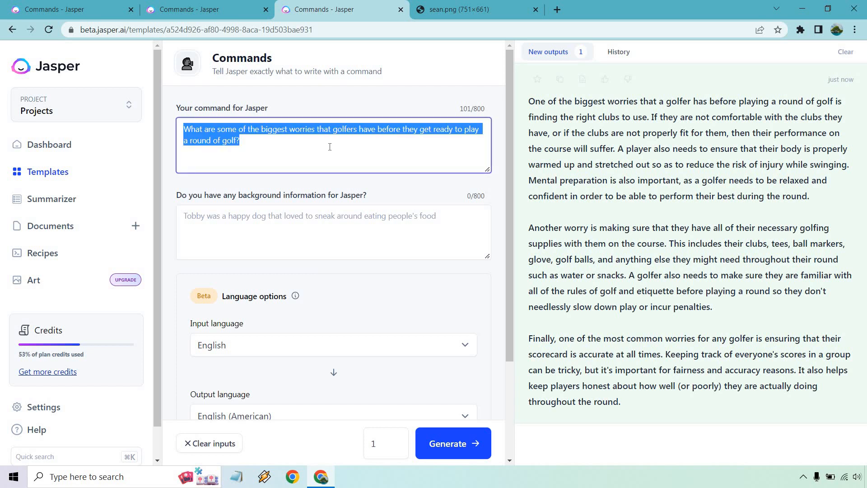
text(What are some of the biggest hidden fears that golfers have?)
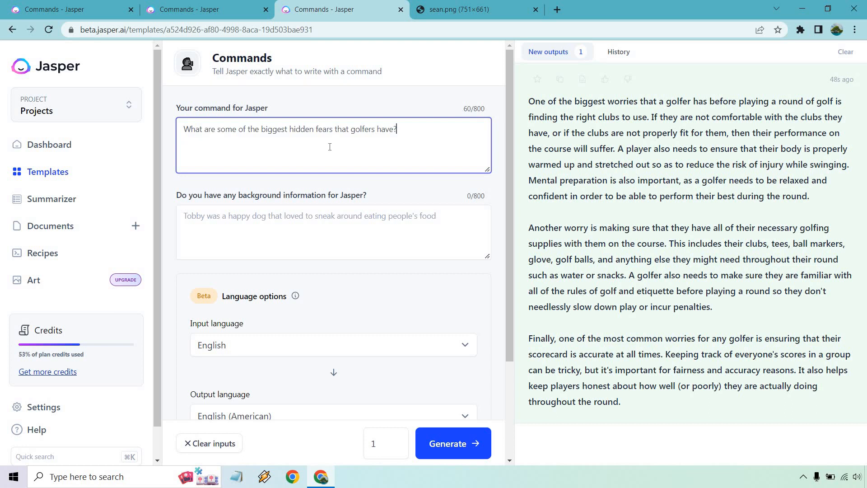
click(73, 9)
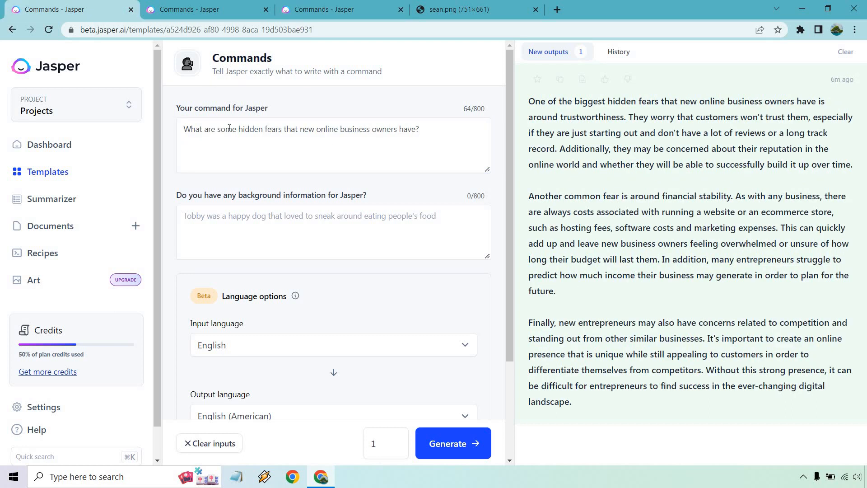
click(335, 6)
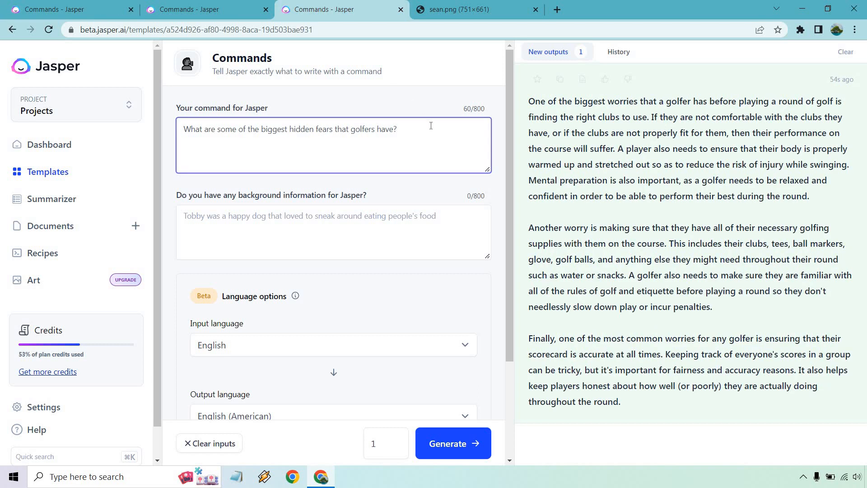
click(845, 51)
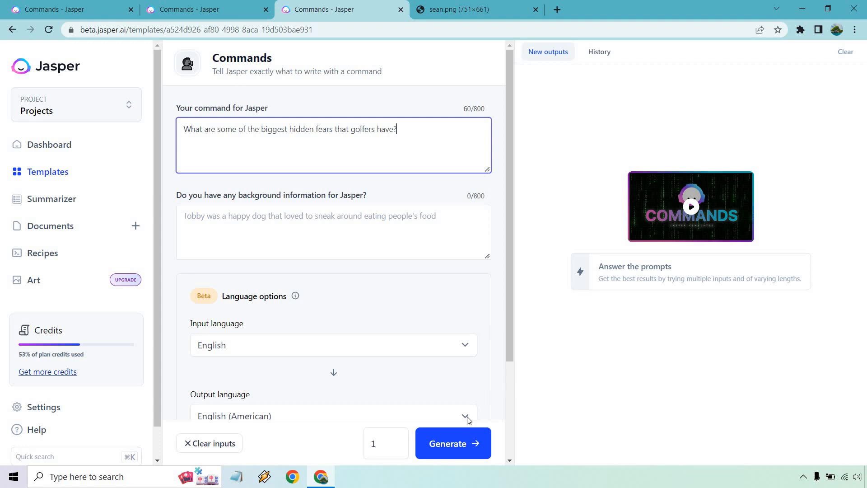
click(459, 443)
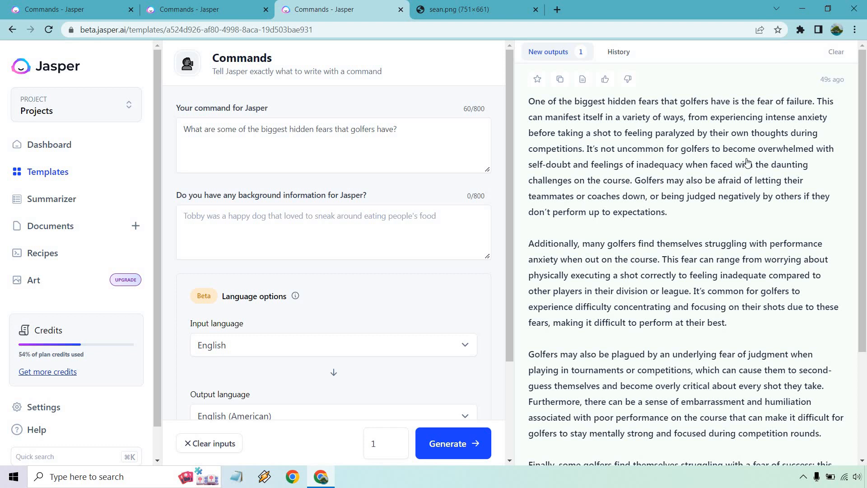
- Read through the generated answer about golfers' hidden fears, and reopen the audience research example image
scroll(747, 162, down, 1)
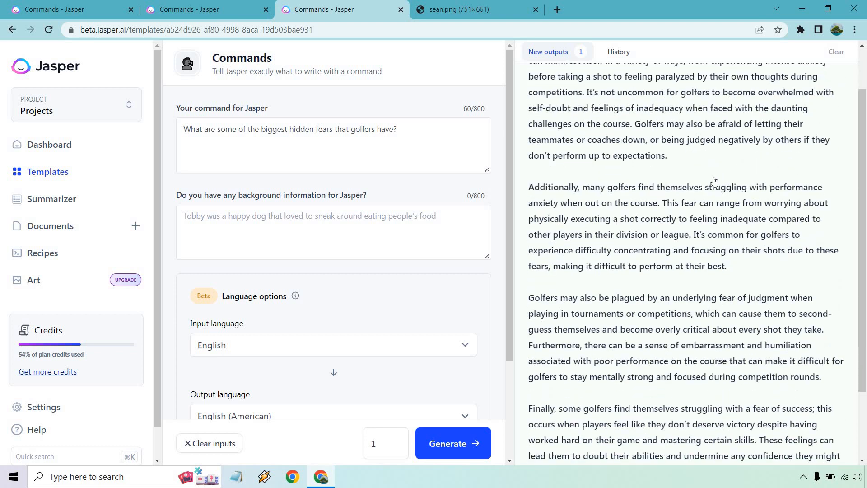
scroll(714, 182, down, 1)
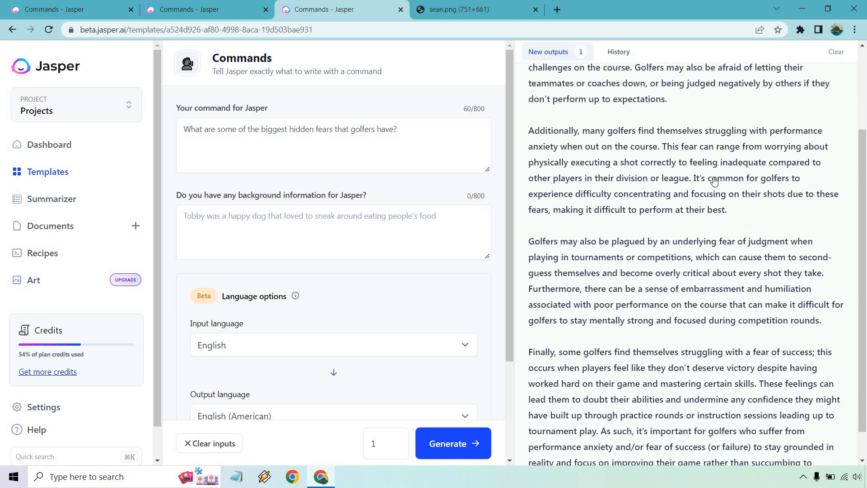
scroll(713, 197, down, 1)
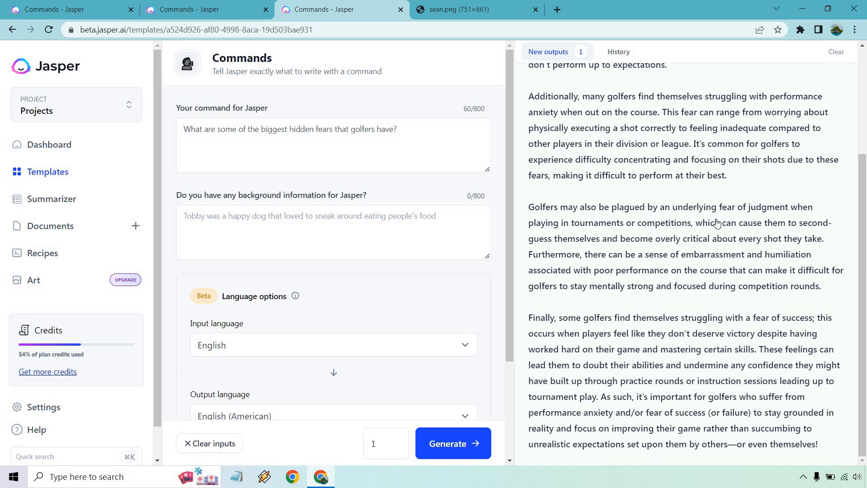
scroll(716, 225, up, 3)
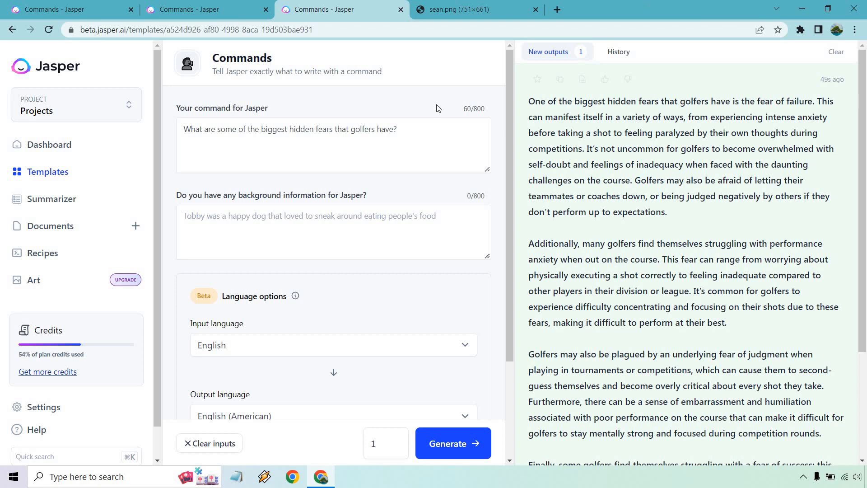
drag(400, 129, 181, 130)
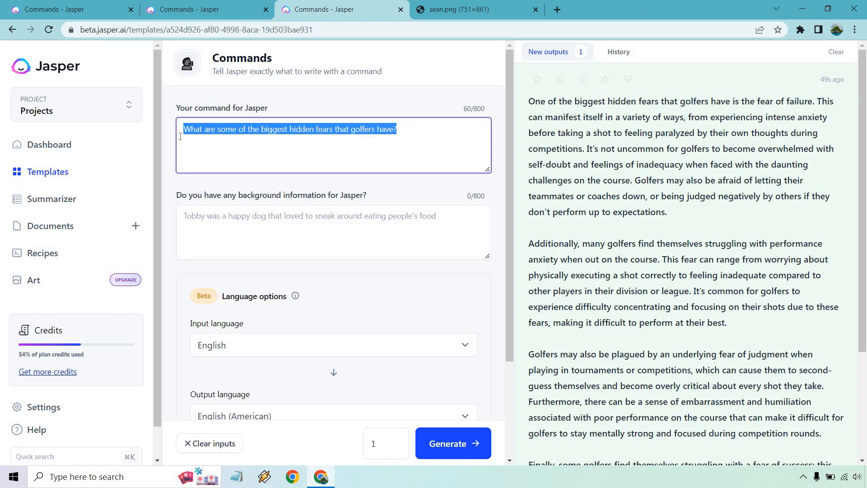
click(417, 126)
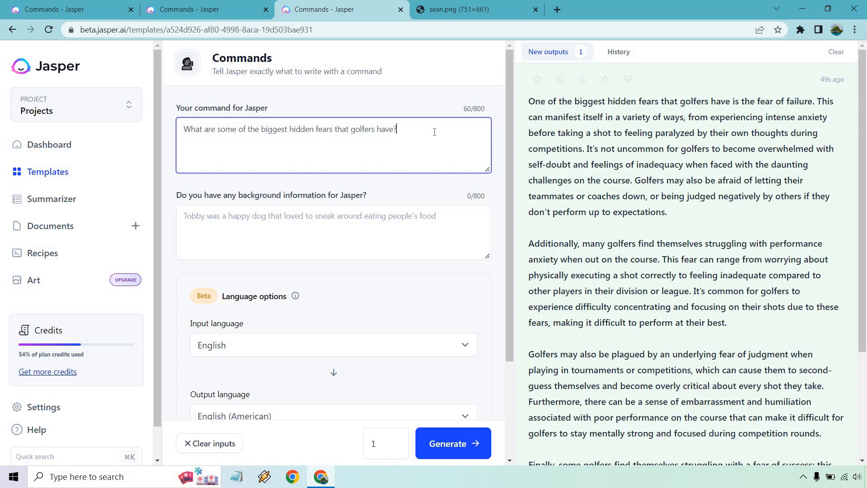
click(477, 8)
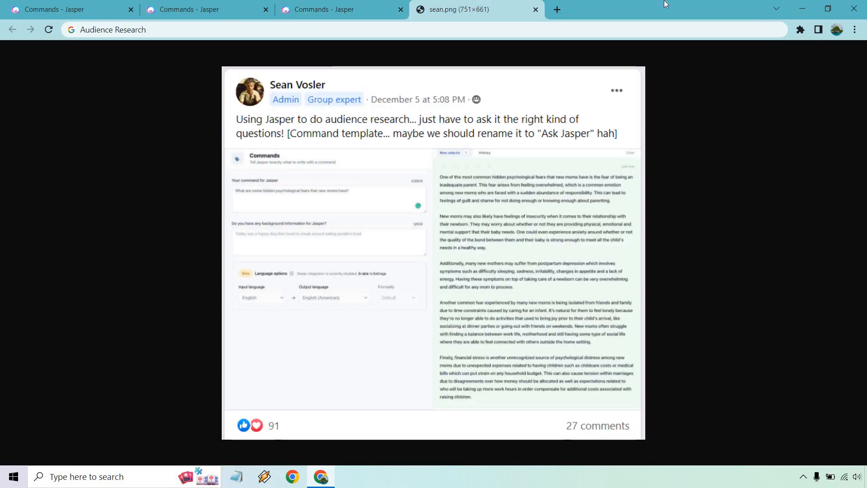